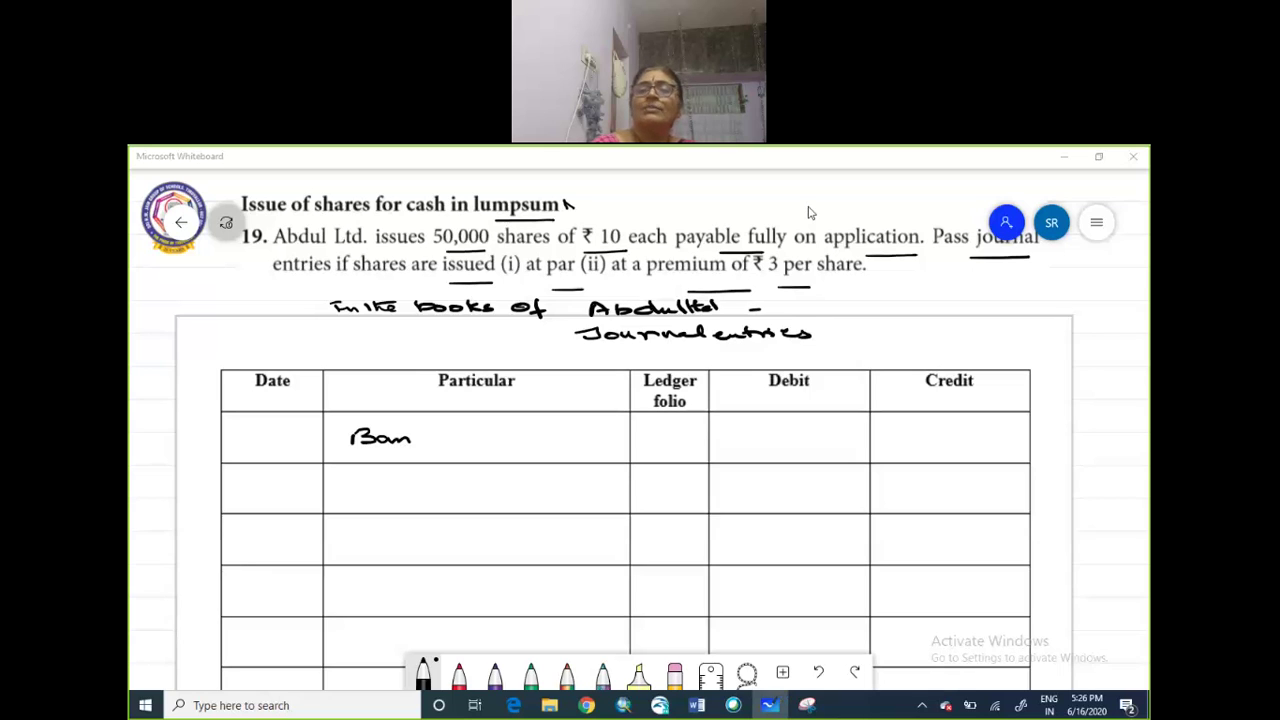
# Tick the end of the share-issue question as covered.
pyautogui.moveTo(898, 258); pyautogui.dragTo(918, 255)
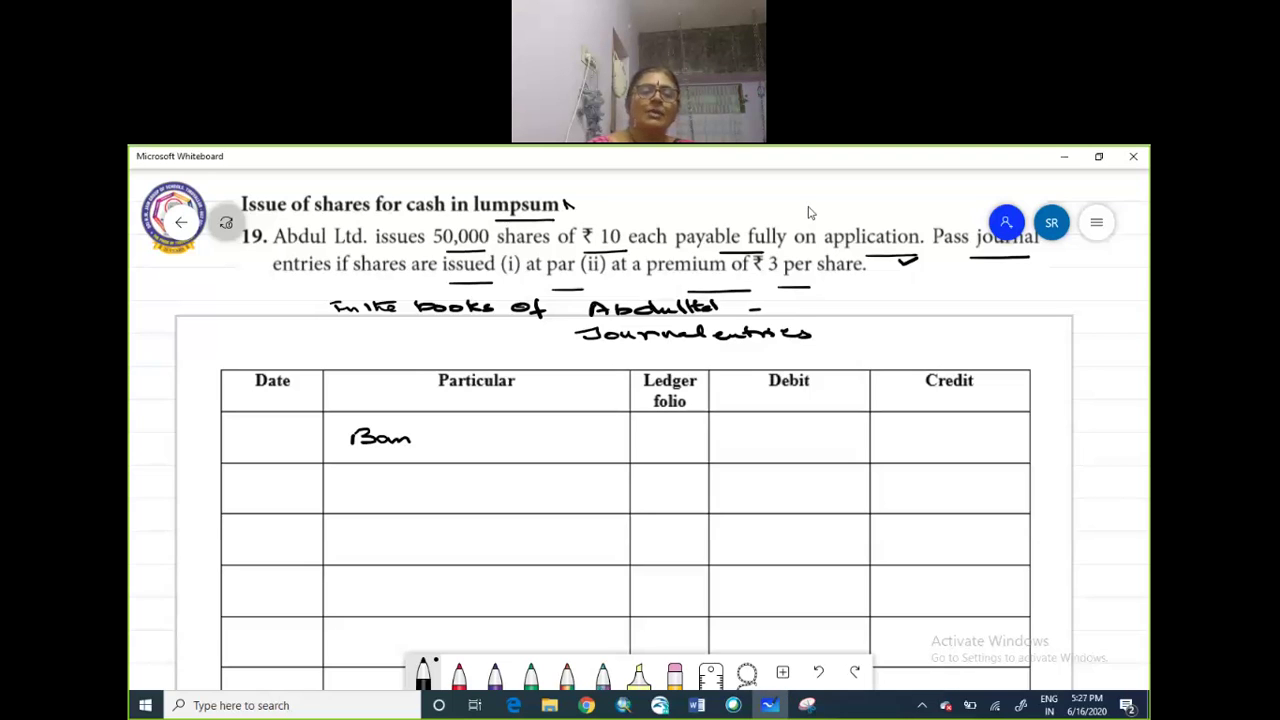
# Write Bank A/c Dr, To Share Application A/c, and the narration '(Application money Recd)'.
pyautogui.moveTo(418, 432)
pyautogui.mouseDown()
pyautogui.moveTo(432, 446)
pyautogui.moveTo(522, 436)
pyautogui.mouseUp()
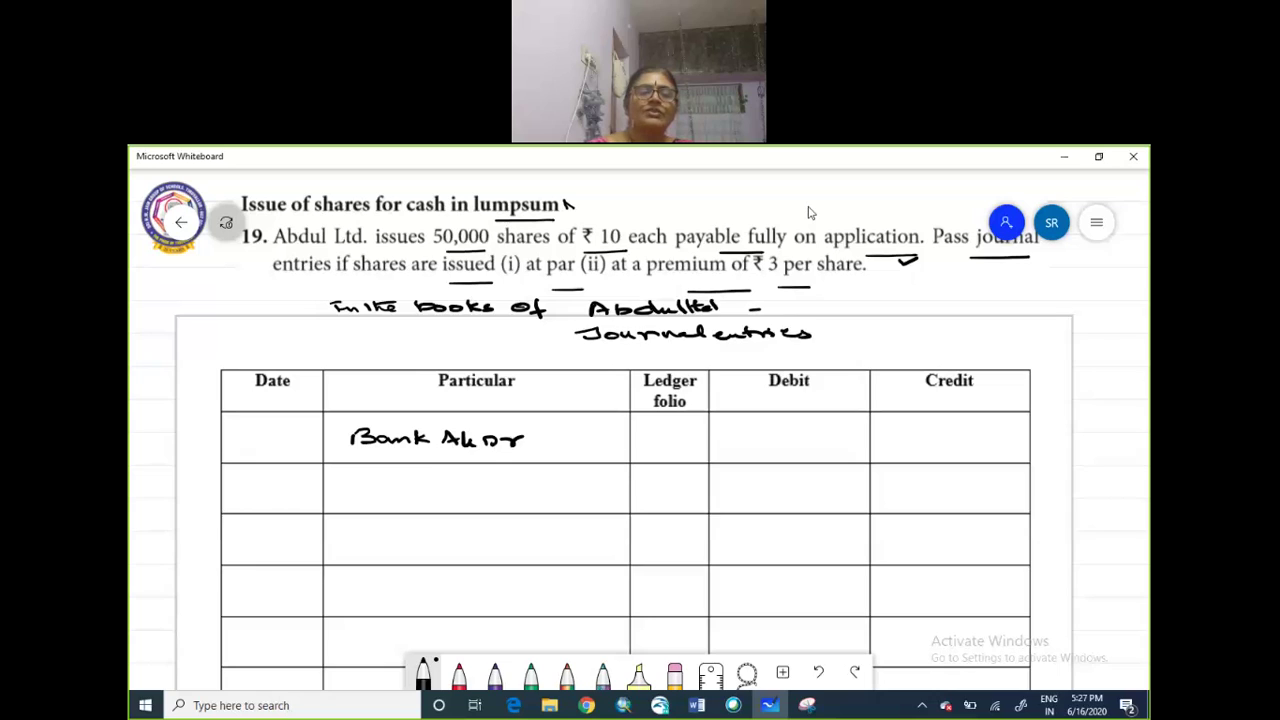
pyautogui.moveTo(350, 480); pyautogui.dragTo(398, 498)
pyautogui.moveTo(424, 484)
pyautogui.mouseDown()
pyautogui.moveTo(408, 500)
pyautogui.moveTo(516, 484)
pyautogui.moveTo(530, 510)
pyautogui.moveTo(580, 484)
pyautogui.moveTo(624, 492)
pyautogui.mouseUp()
pyautogui.moveTo(350, 527); pyautogui.dragTo(348, 551)
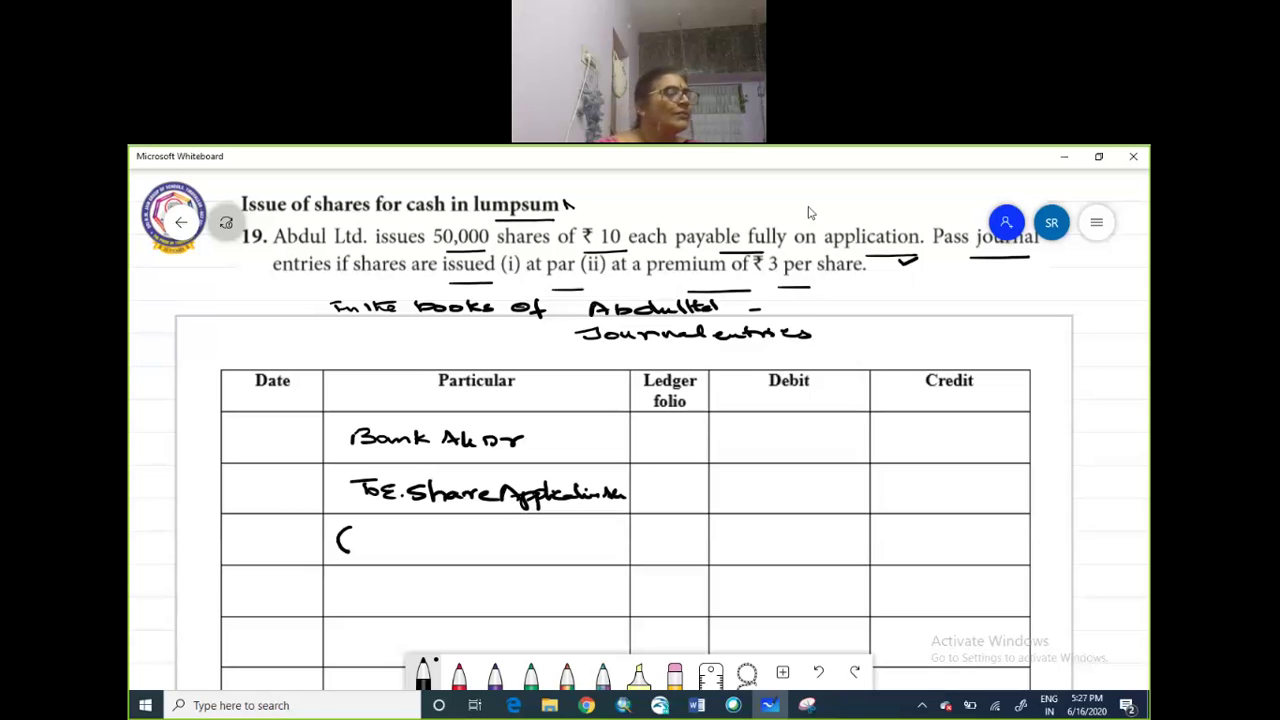
pyautogui.click(368, 539)
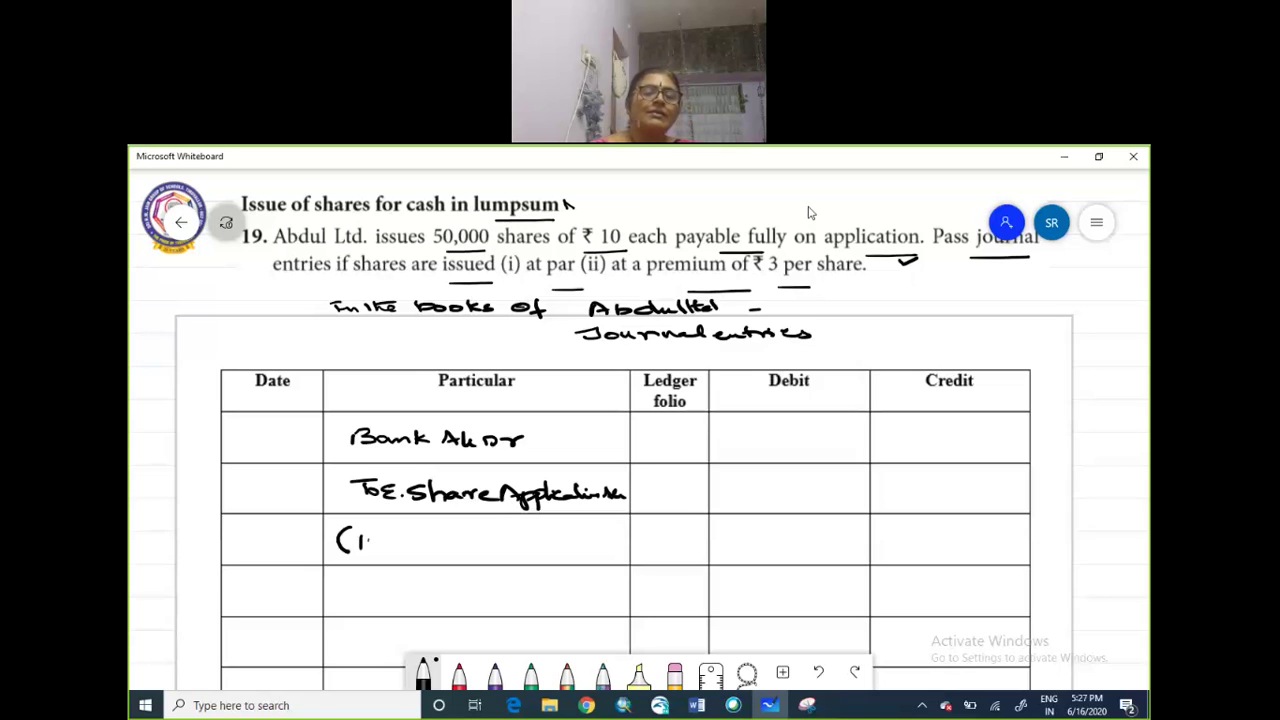
pyautogui.moveTo(359, 551)
pyautogui.mouseDown()
pyautogui.moveTo(468, 536)
pyautogui.moveTo(584, 546)
pyautogui.mouseUp()
pyautogui.moveTo(588, 532); pyautogui.dragTo(590, 552)
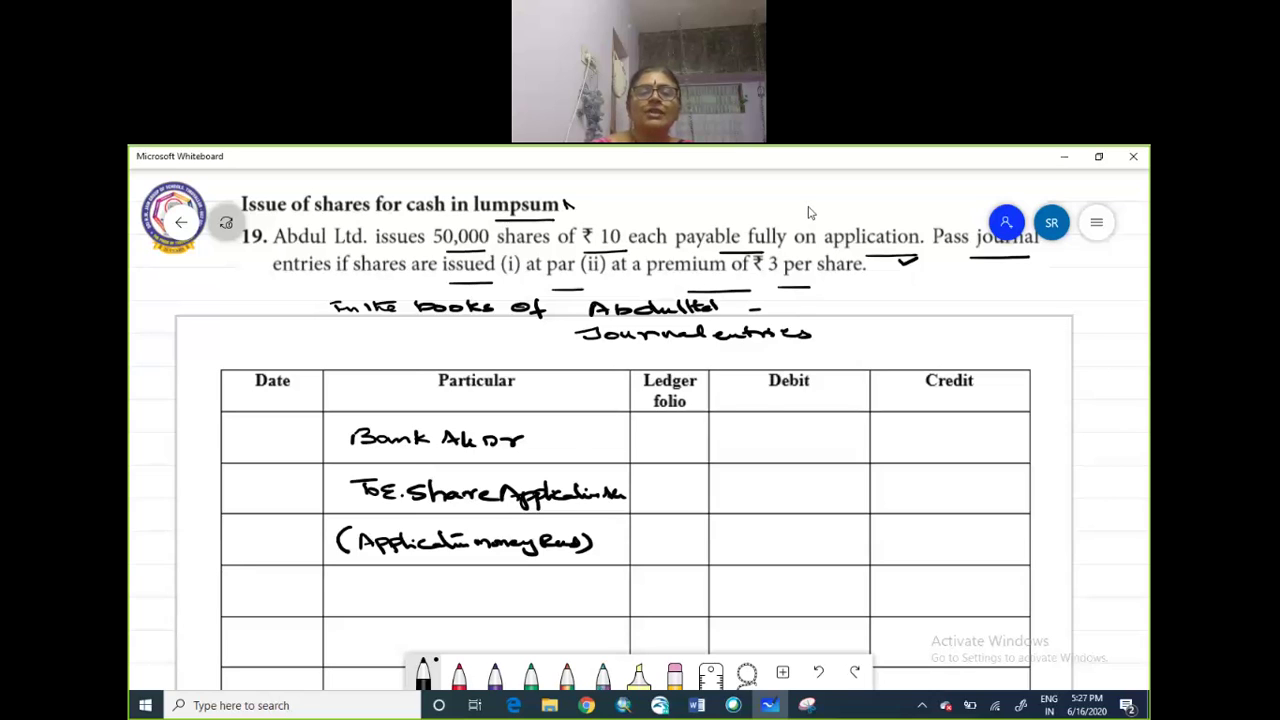
# Note 50000x10, label Rs columns, enter 5,00,000 debit and credit, and begin Share Application A/c Dr.
pyautogui.moveTo(550, 438); pyautogui.dragTo(542, 448)
pyautogui.moveTo(562, 442); pyautogui.dragTo(564, 442)
pyautogui.moveTo(576, 442); pyautogui.dragTo(626, 444)
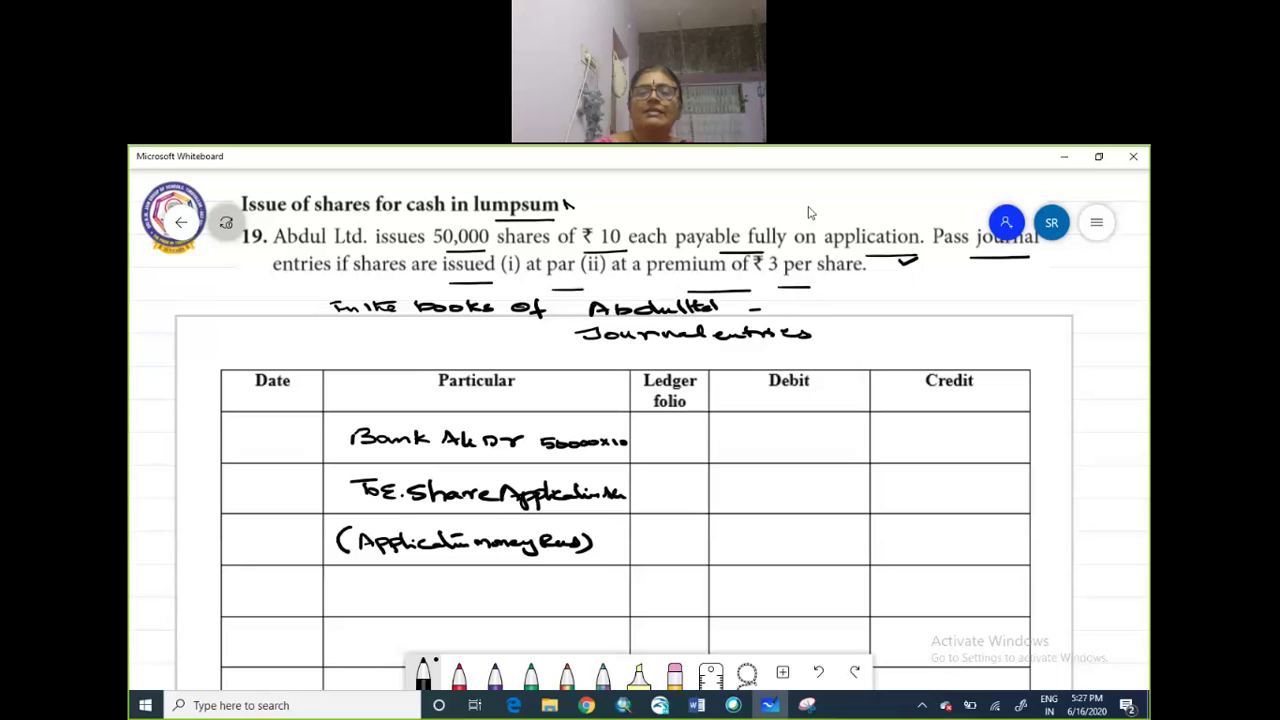
pyautogui.moveTo(772, 398); pyautogui.dragTo(800, 406)
pyautogui.moveTo(918, 399); pyautogui.dragTo(936, 406)
pyautogui.moveTo(752, 443)
pyautogui.mouseDown()
pyautogui.moveTo(742, 456)
pyautogui.moveTo(860, 450)
pyautogui.mouseUp()
pyautogui.moveTo(898, 491)
pyautogui.mouseDown()
pyautogui.moveTo(886, 502)
pyautogui.moveTo(946, 498)
pyautogui.mouseUp()
pyautogui.moveTo(952, 499); pyautogui.dragTo(1006, 498)
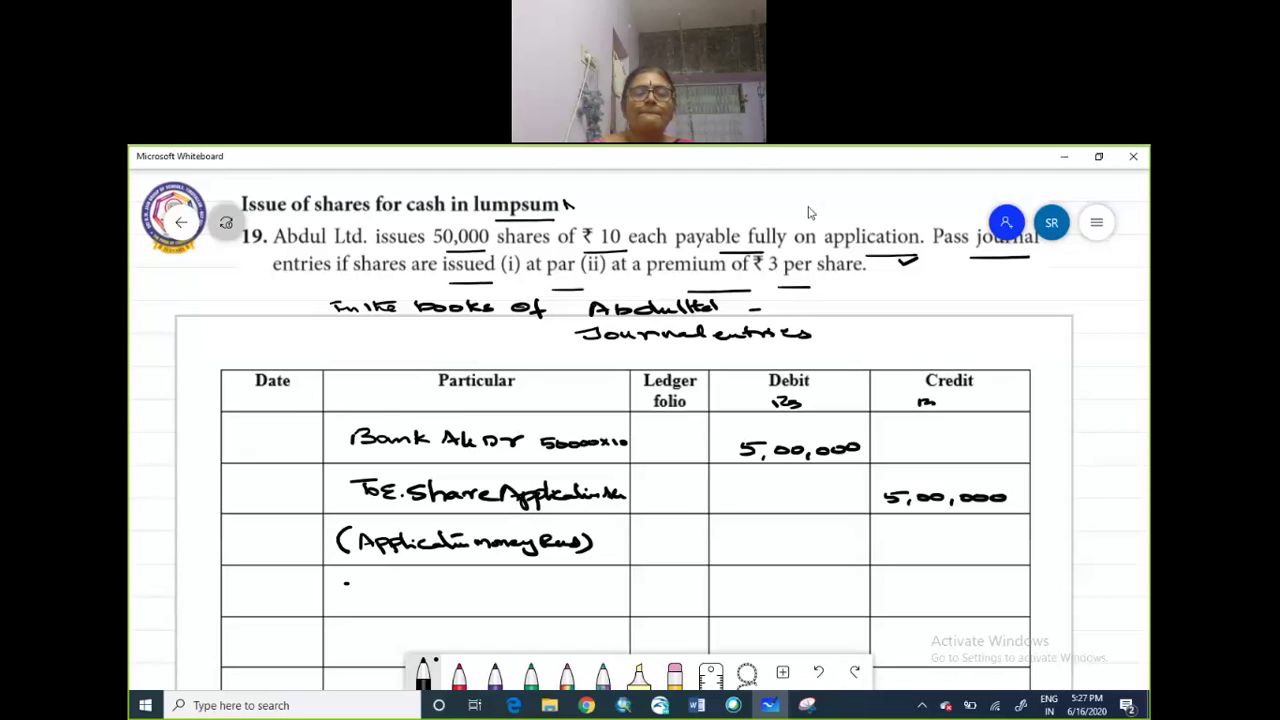
pyautogui.moveTo(340, 592); pyautogui.dragTo(638, 592)
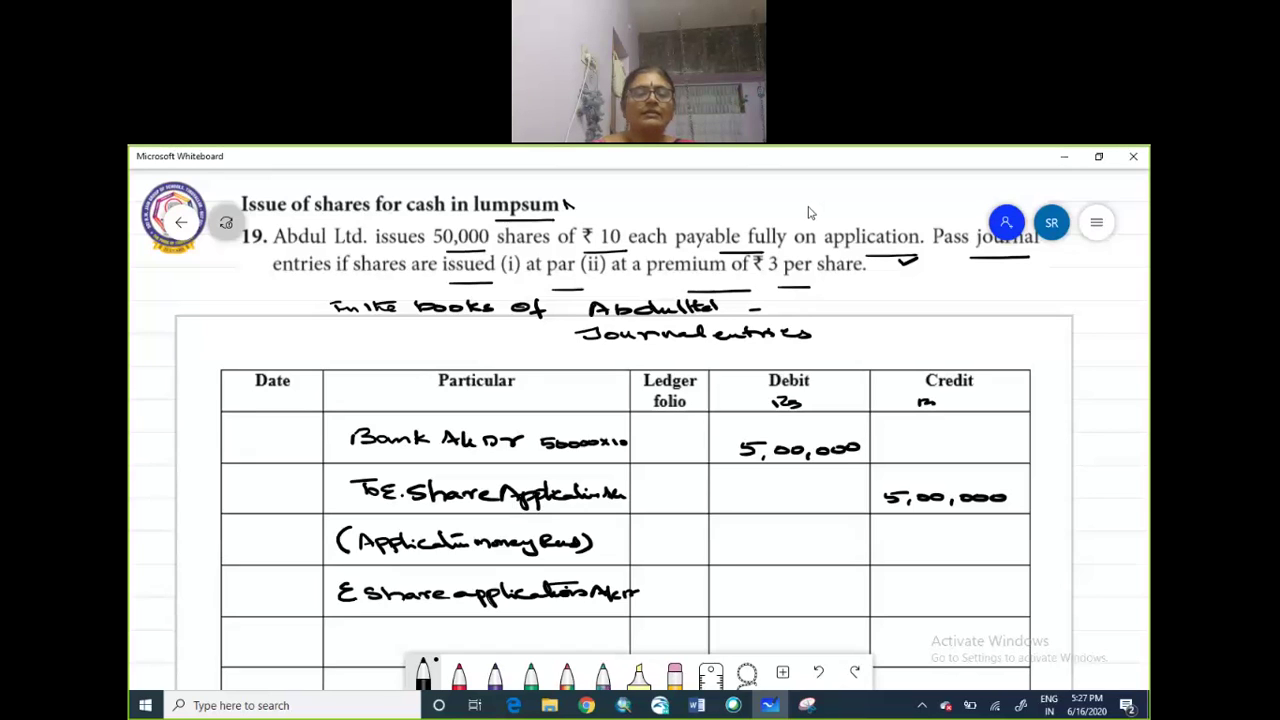
# Write To Share Capital A/c and the application-money-transferred narration.
pyautogui.moveTo(355, 628); pyautogui.dragTo(410, 641)
pyautogui.moveTo(434, 628)
pyautogui.mouseDown()
pyautogui.moveTo(422, 640)
pyautogui.moveTo(608, 632)
pyautogui.mouseUp()
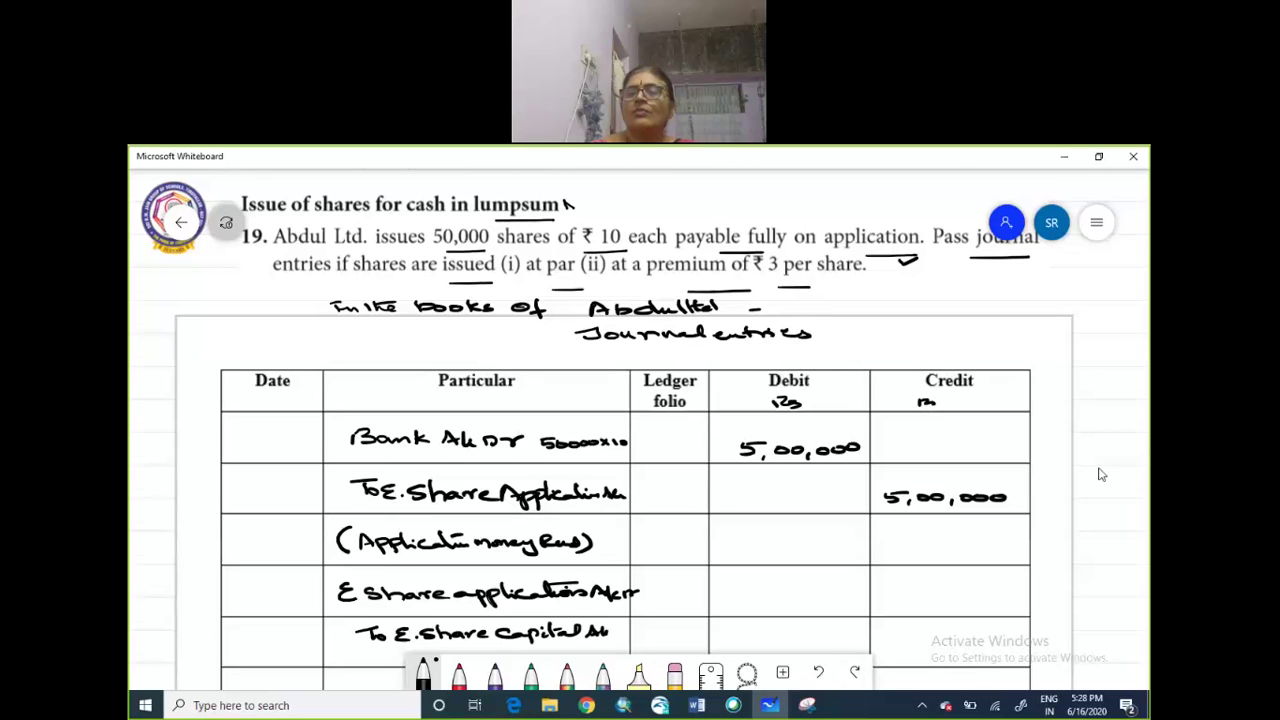
pyautogui.scroll(-2, 1098, 430)
pyautogui.scroll(-1, 1094, 404)
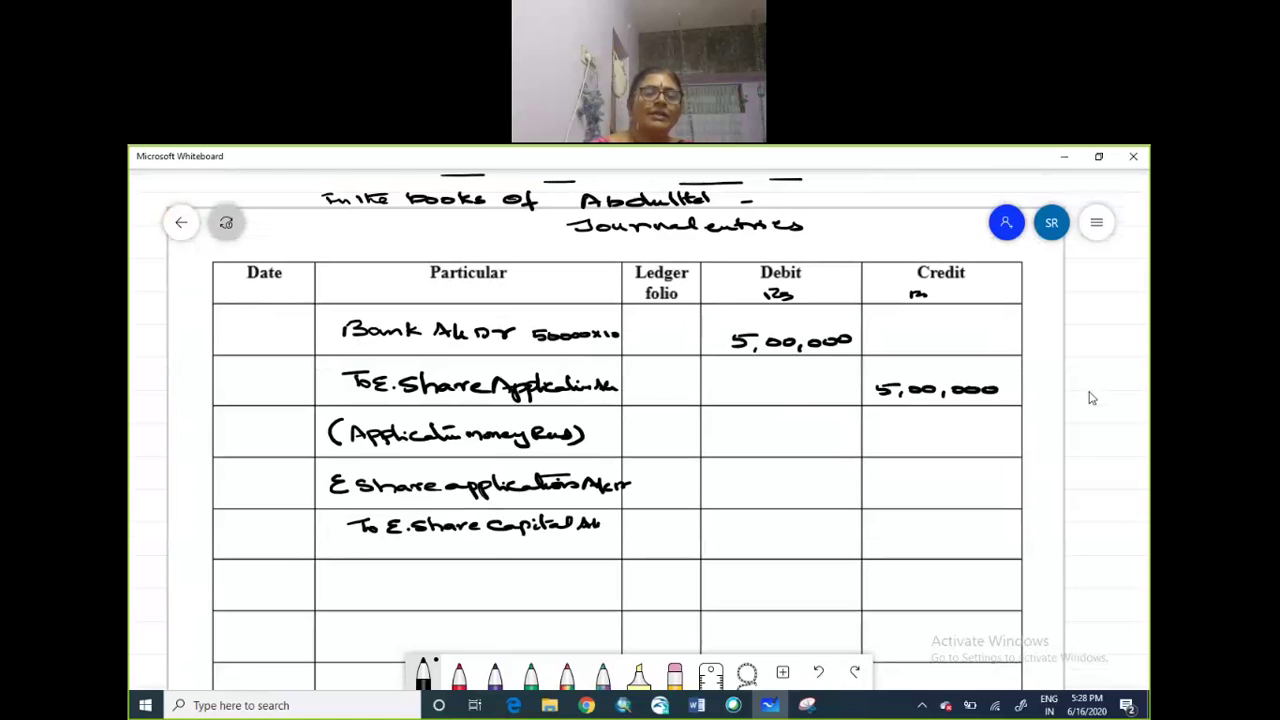
pyautogui.moveTo(343, 566); pyautogui.dragTo(342, 587)
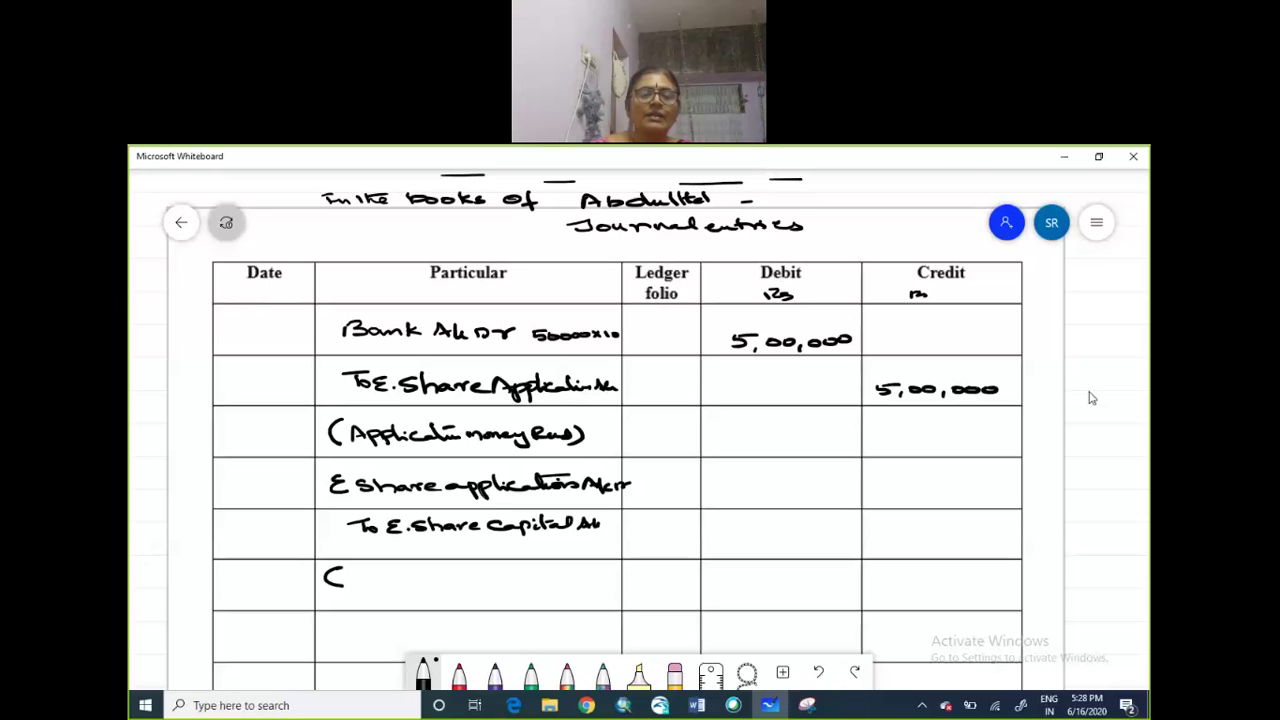
pyautogui.moveTo(366, 576)
pyautogui.mouseDown()
pyautogui.moveTo(350, 592)
pyautogui.moveTo(610, 592)
pyautogui.mouseUp()
pyautogui.moveTo(614, 578); pyautogui.dragTo(616, 596)
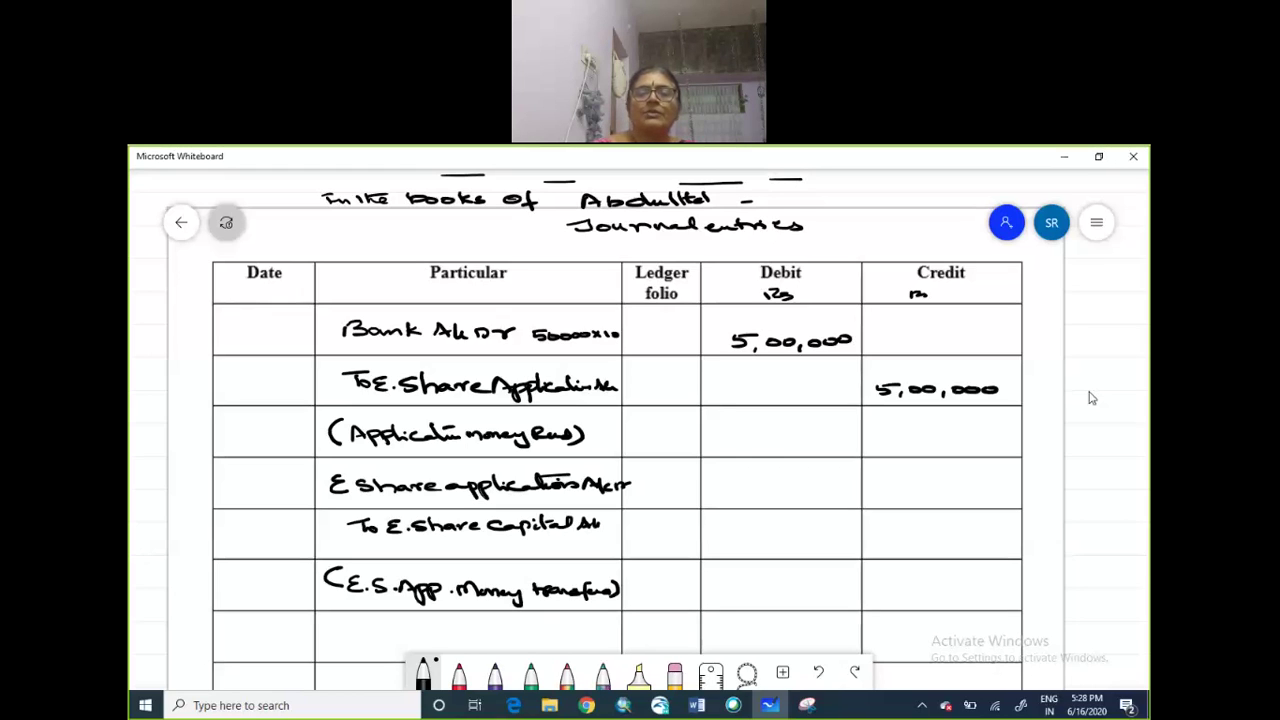
# Enter 5,00,000 debit for Share Application and 5,00,000 credit for Share Capital.
pyautogui.moveTo(728, 480); pyautogui.dragTo(714, 493)
pyautogui.moveTo(739, 488); pyautogui.dragTo(748, 483)
pyautogui.moveTo(768, 482); pyautogui.dragTo(766, 483)
pyautogui.moveTo(779, 489); pyautogui.dragTo(777, 496)
pyautogui.moveTo(800, 483)
pyautogui.mouseDown()
pyautogui.moveTo(797, 493)
pyautogui.moveTo(816, 482)
pyautogui.mouseUp()
pyautogui.moveTo(838, 480); pyautogui.dragTo(836, 482)
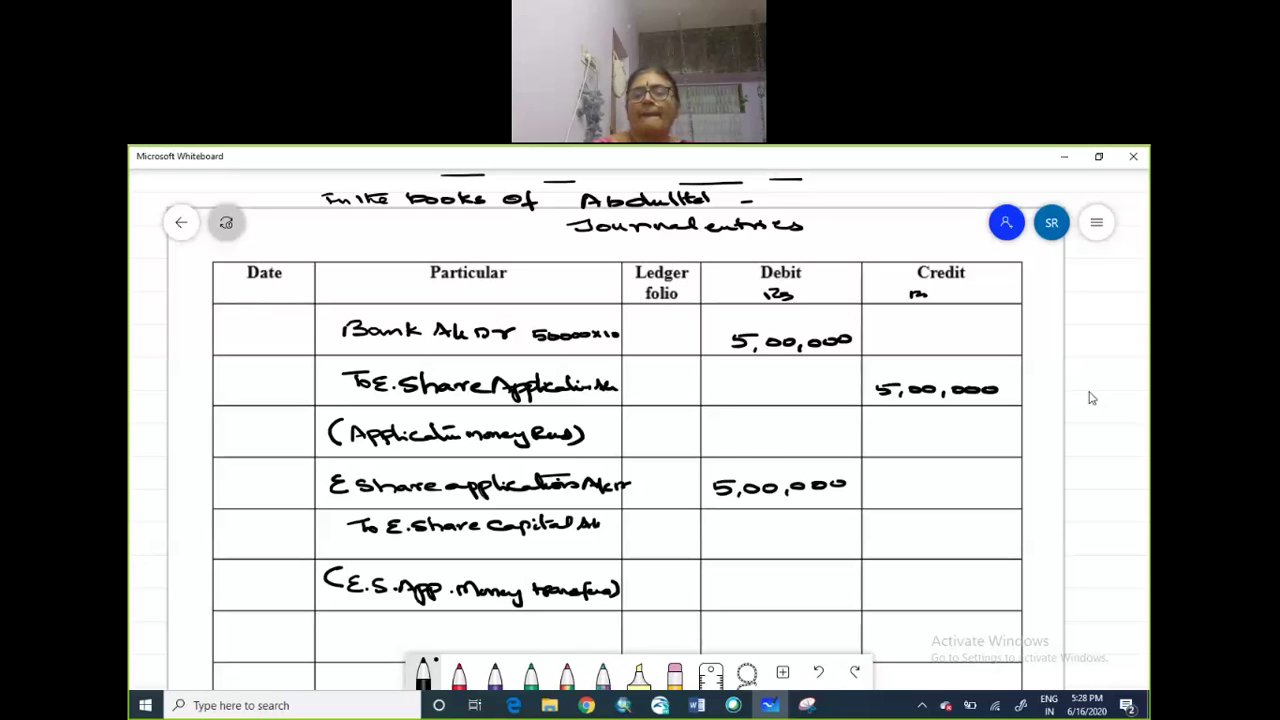
pyautogui.moveTo(884, 530); pyautogui.dragTo(873, 545)
pyautogui.moveTo(890, 539); pyautogui.dragTo(888, 546)
pyautogui.moveTo(908, 535); pyautogui.dragTo(906, 534)
pyautogui.moveTo(930, 532); pyautogui.dragTo(958, 534)
pyautogui.moveTo(977, 532); pyautogui.dragTo(991, 534)
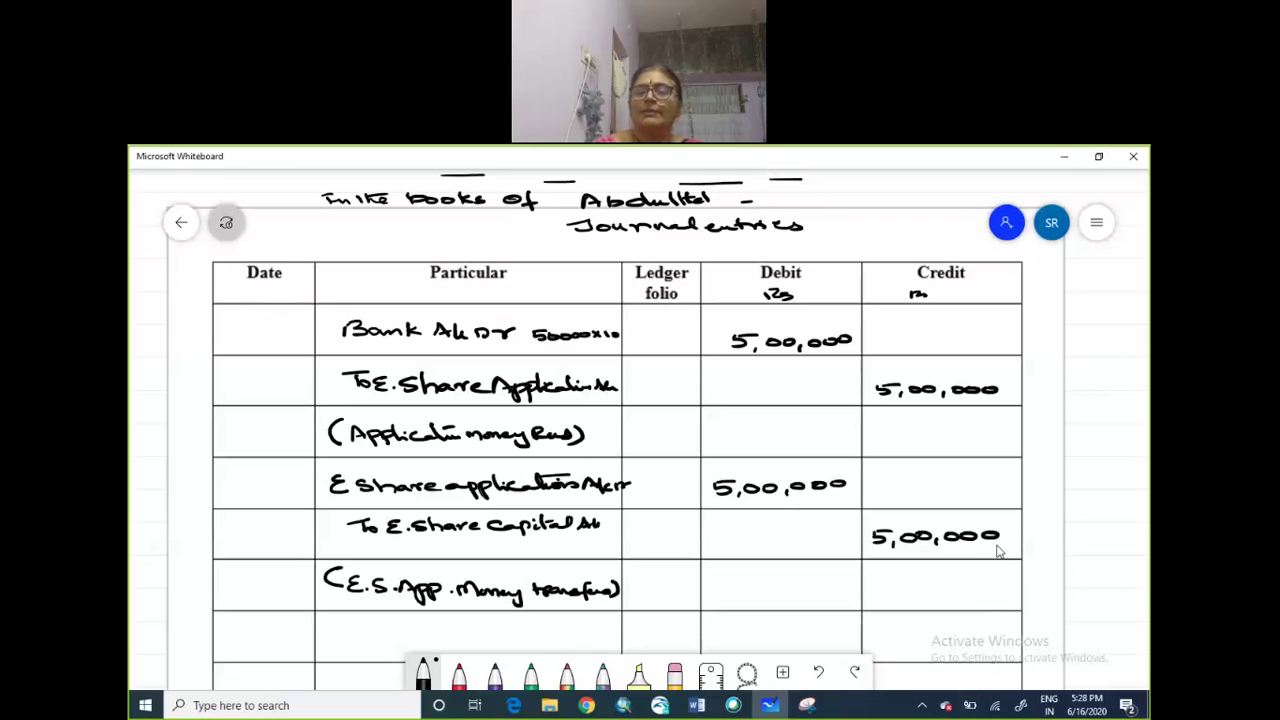
# Scroll down to the blank table rows and begin the next entry's date-column label.
pyautogui.scroll(-2, 1005, 490)
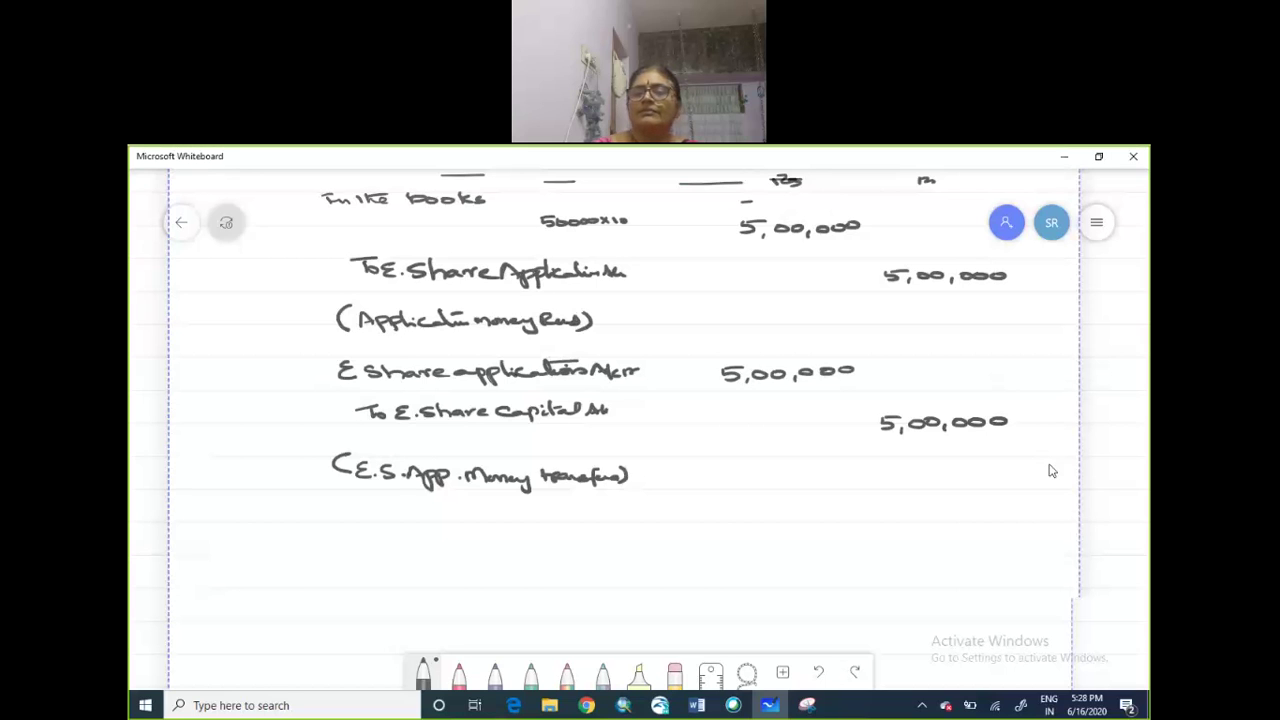
pyautogui.scroll(-1, 948, 488)
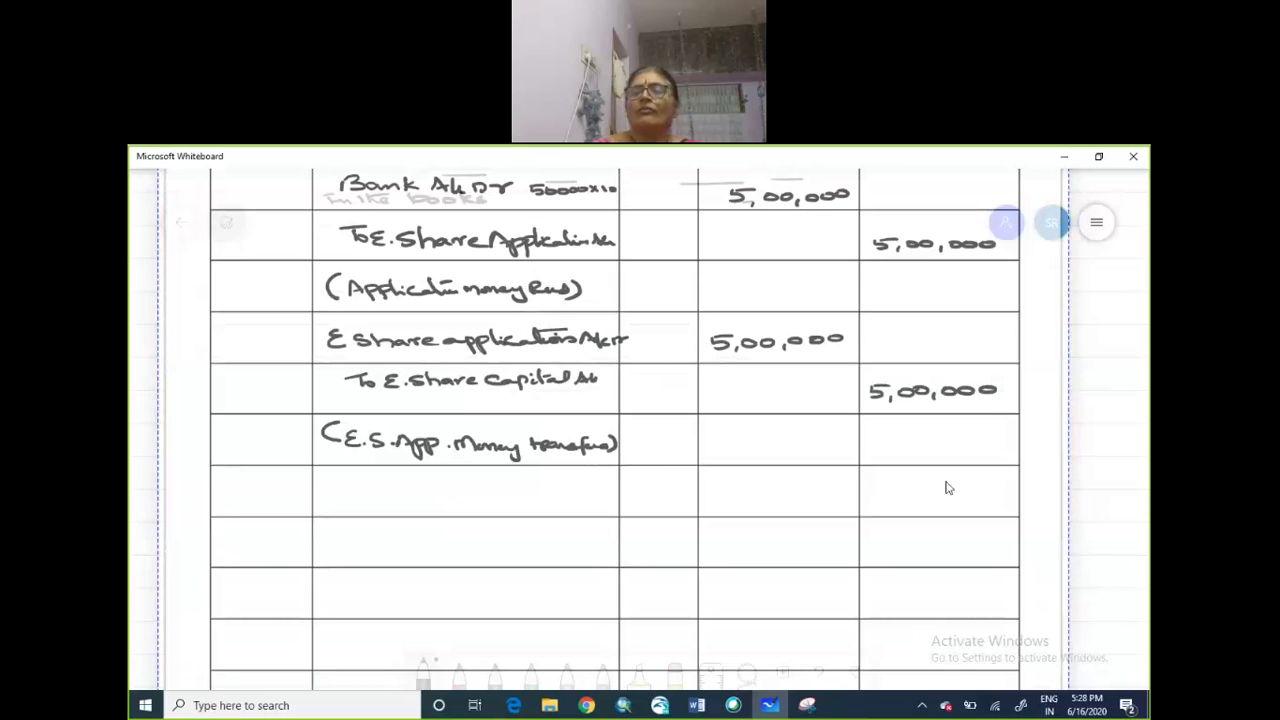
pyautogui.scroll(-3, 948, 488)
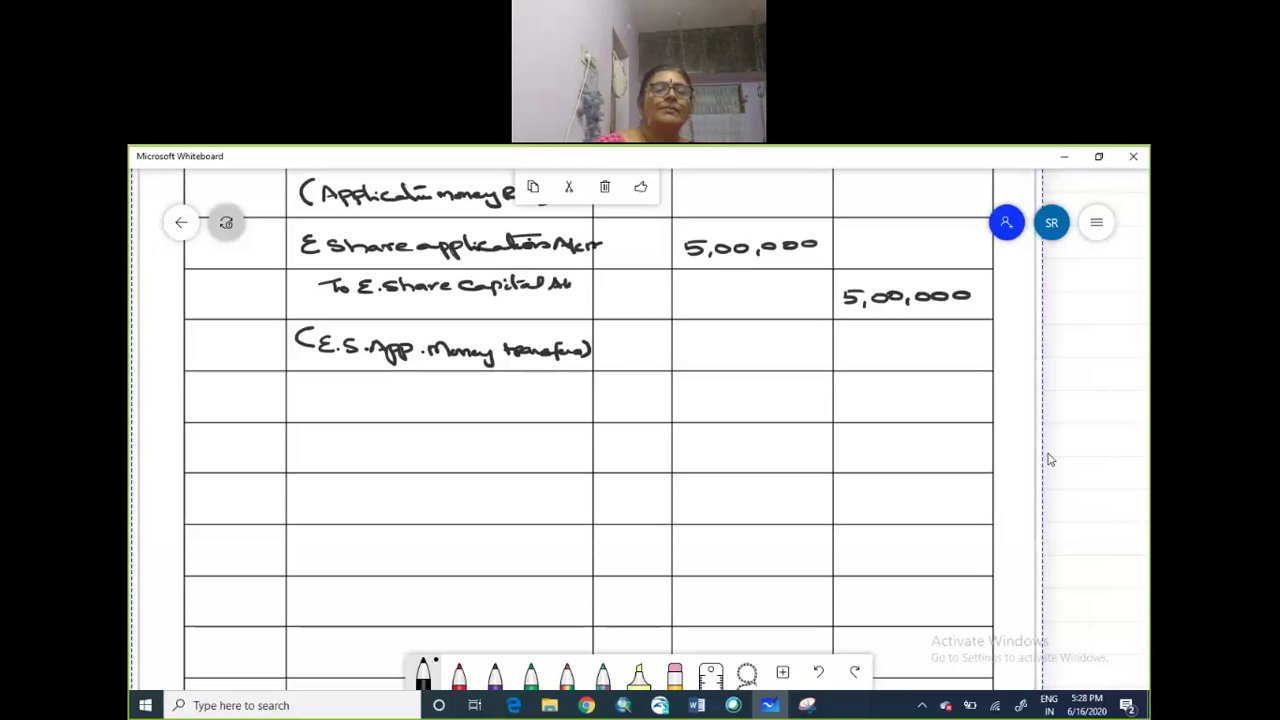
pyautogui.moveTo(195, 404); pyautogui.dragTo(210, 413)
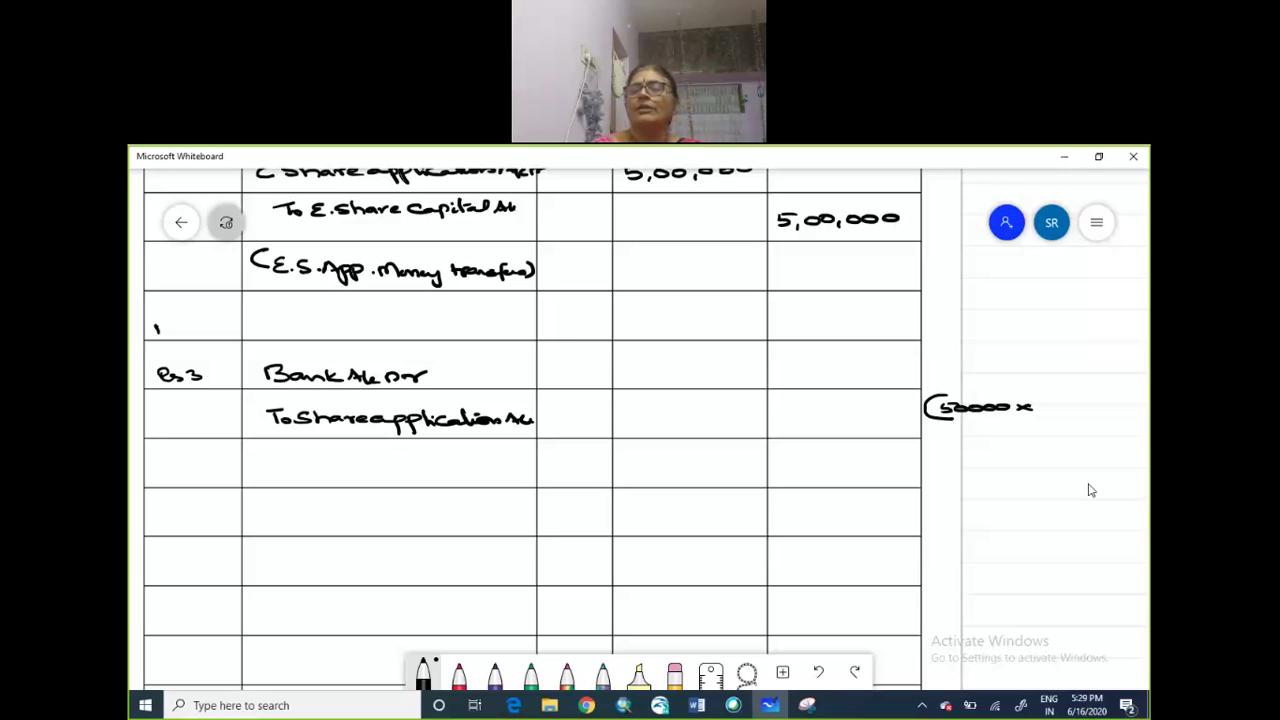
# Note 10+3 per share above the 50000×13 working.
pyautogui.moveTo(1033, 376); pyautogui.dragTo(1084, 387)
pyautogui.moveTo(1038, 400); pyautogui.dragTo(1054, 402)
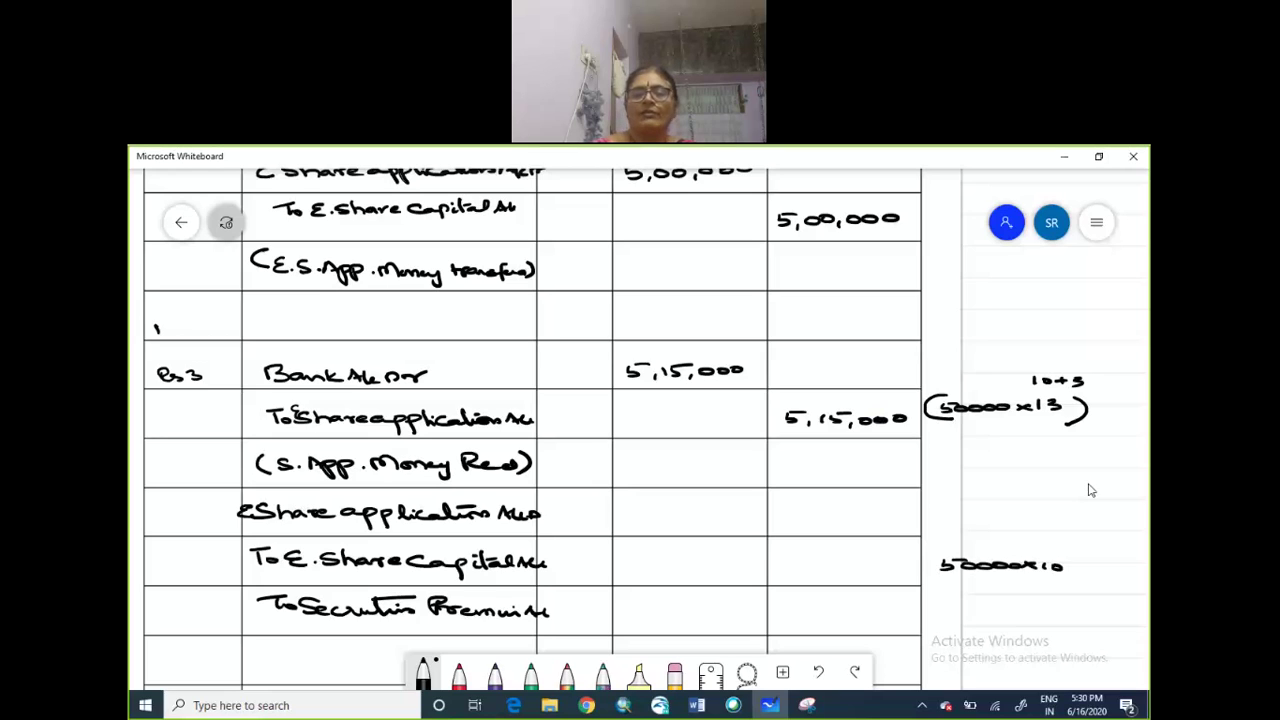
# Write 50000x10 and 50000x3 workings with 500000 Share Capital and 15000 Securities Premium credits.
pyautogui.moveTo(792, 566); pyautogui.dragTo(806, 568)
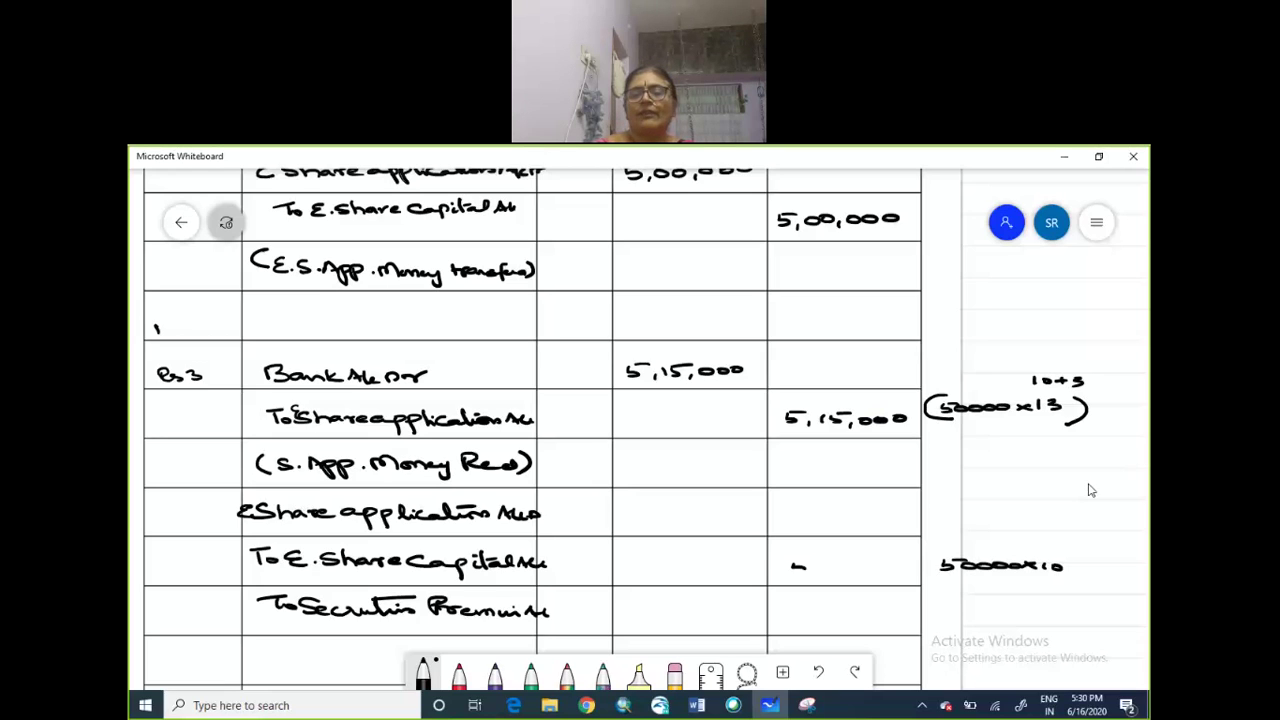
pyautogui.moveTo(794, 566); pyautogui.dragTo(886, 568)
pyautogui.moveTo(950, 588); pyautogui.dragTo(1050, 590)
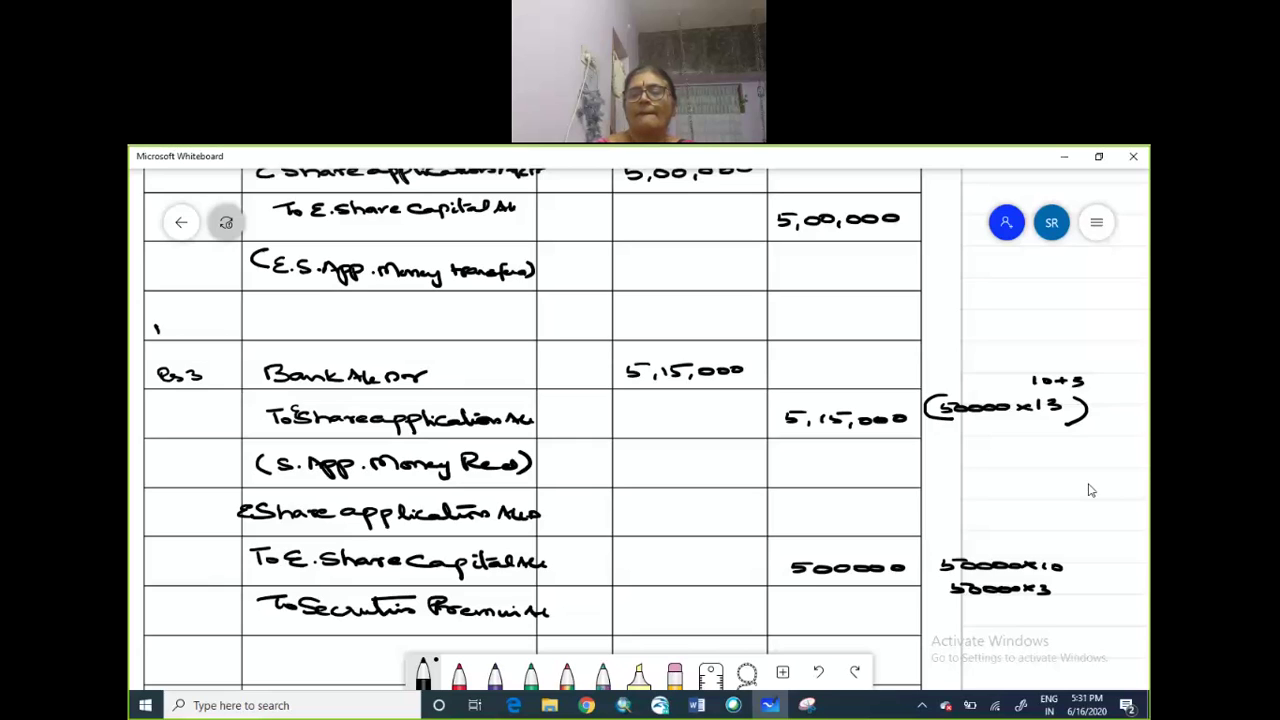
pyautogui.moveTo(829, 596); pyautogui.dragTo(829, 610)
pyautogui.moveTo(840, 598); pyautogui.dragTo(911, 604)
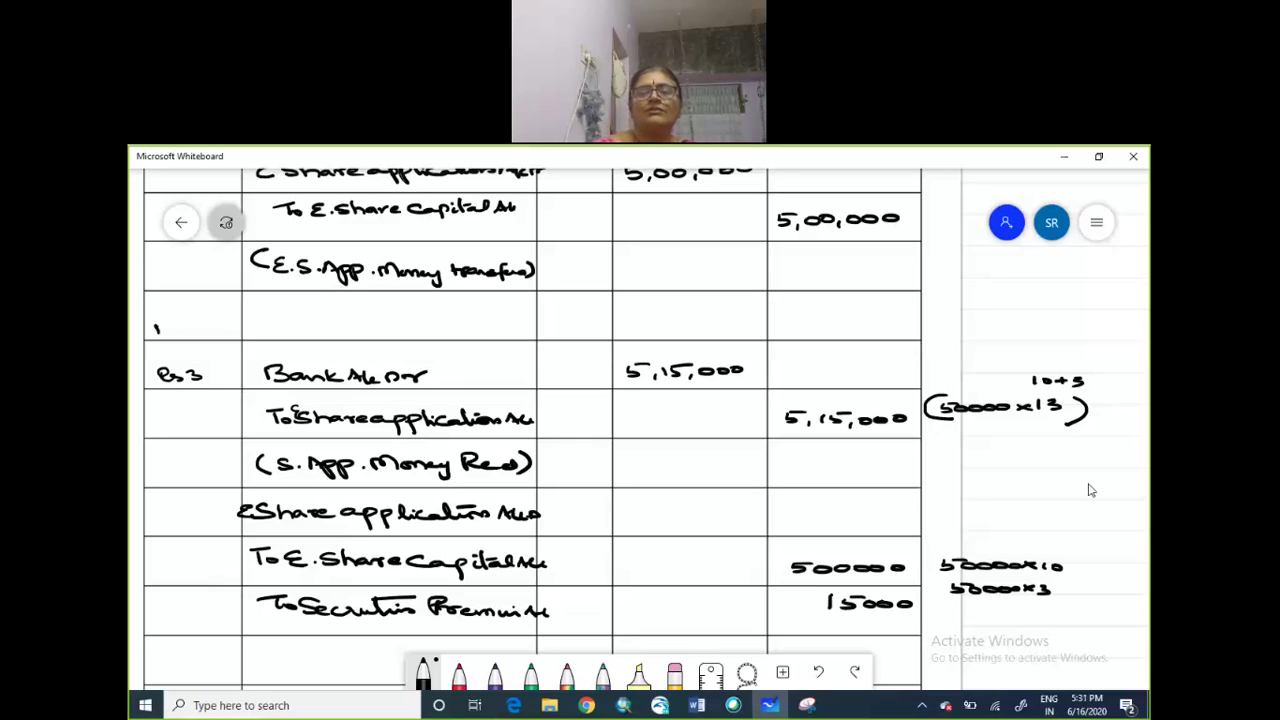
# Enter the 5,15,000 debit for Share Application A/c.
pyautogui.moveTo(618, 508); pyautogui.dragTo(630, 520)
pyautogui.moveTo(656, 510); pyautogui.dragTo(658, 520)
pyautogui.moveTo(668, 508); pyautogui.dragTo(672, 520)
pyautogui.moveTo(712, 508); pyautogui.dragTo(756, 516)
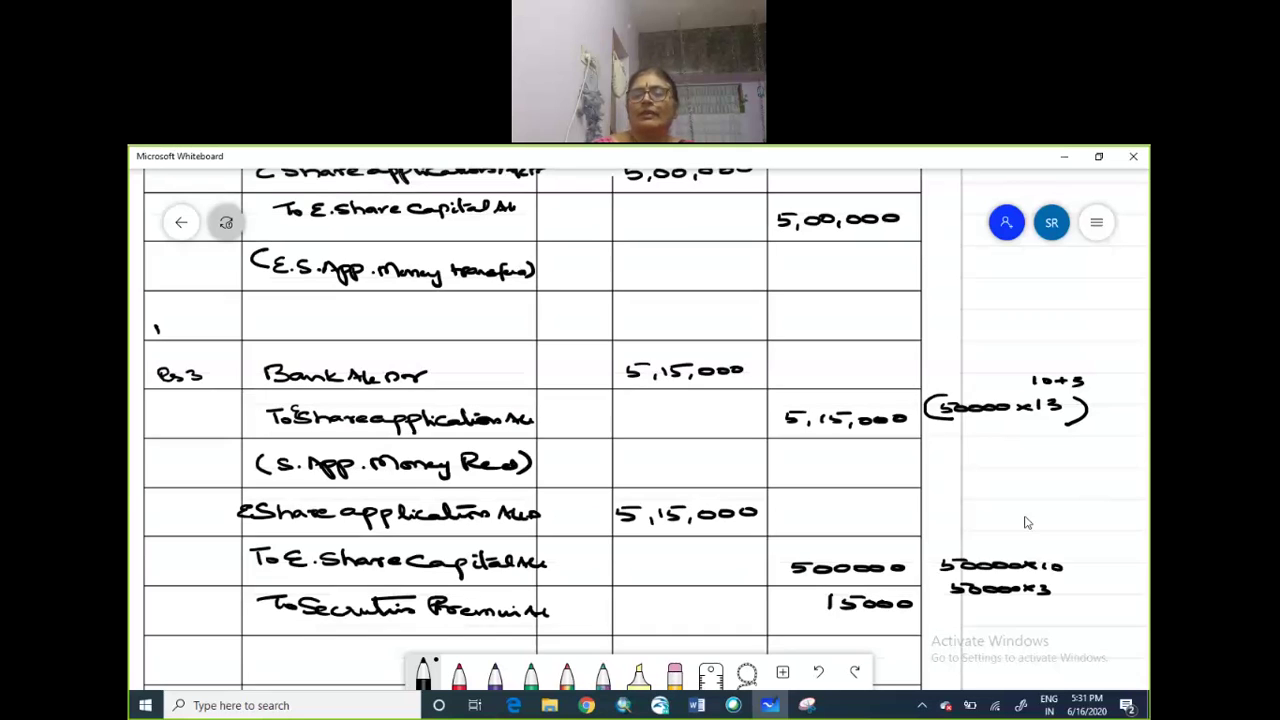
pyautogui.moveTo(1031, 509); pyautogui.dragTo(1035, 310)
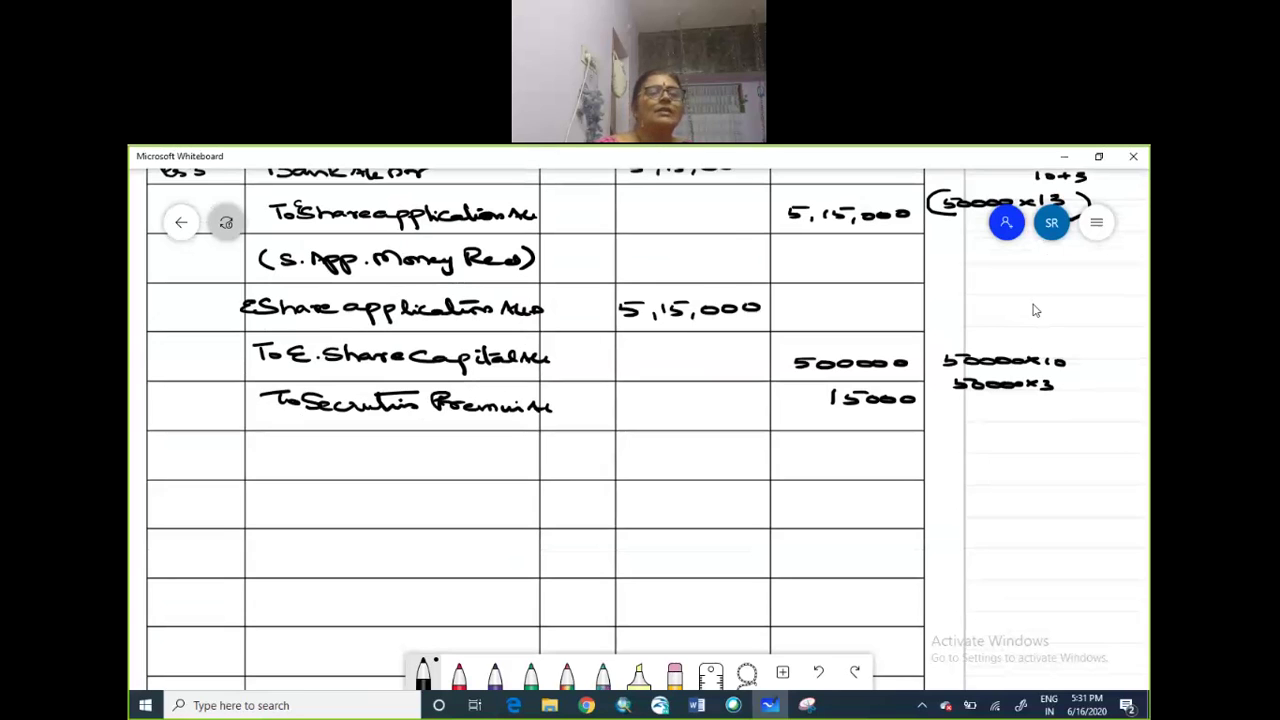
# Write '(App. Money transferred to share capital)' under the entry and draw a short line below.
pyautogui.moveTo(276, 446); pyautogui.dragTo(272, 465)
pyautogui.moveTo(284, 466); pyautogui.dragTo(330, 458)
pyautogui.click(339, 461)
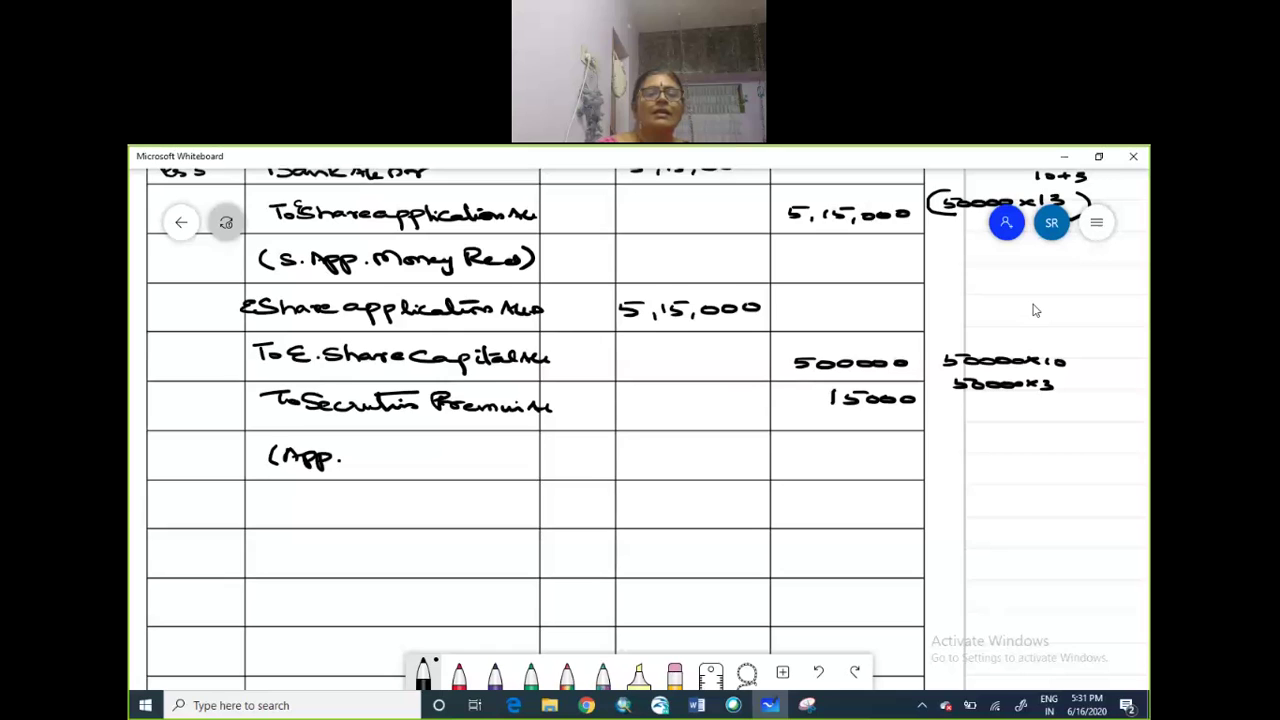
pyautogui.moveTo(350, 452); pyautogui.dragTo(434, 476)
pyautogui.moveTo(448, 454); pyautogui.dragTo(530, 464)
pyautogui.moveTo(546, 448)
pyautogui.mouseDown()
pyautogui.moveTo(538, 470)
pyautogui.moveTo(574, 460)
pyautogui.mouseUp()
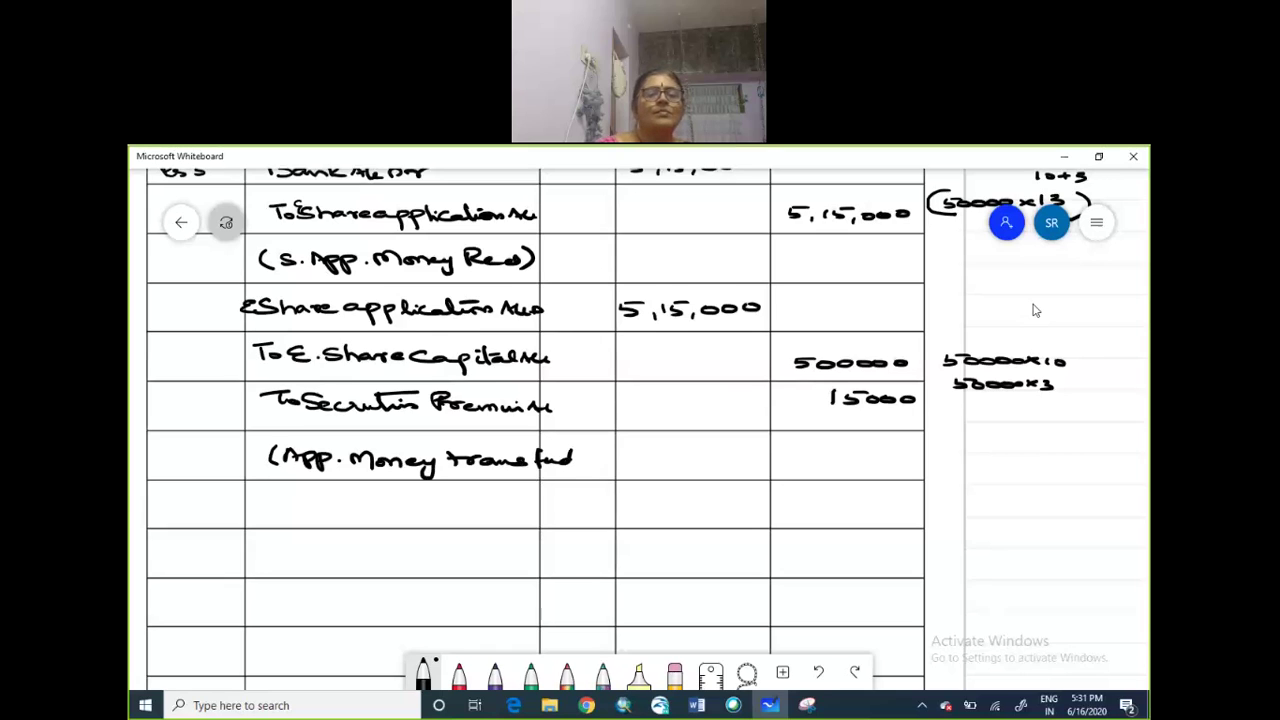
pyautogui.moveTo(346, 500); pyautogui.dragTo(374, 512)
pyautogui.moveTo(394, 502)
pyautogui.mouseDown()
pyautogui.moveTo(378, 514)
pyautogui.moveTo(536, 514)
pyautogui.mouseUp()
pyautogui.moveTo(540, 494)
pyautogui.mouseDown()
pyautogui.moveTo(538, 512)
pyautogui.moveTo(578, 510)
pyautogui.mouseUp()
pyautogui.moveTo(580, 494); pyautogui.dragTo(584, 516)
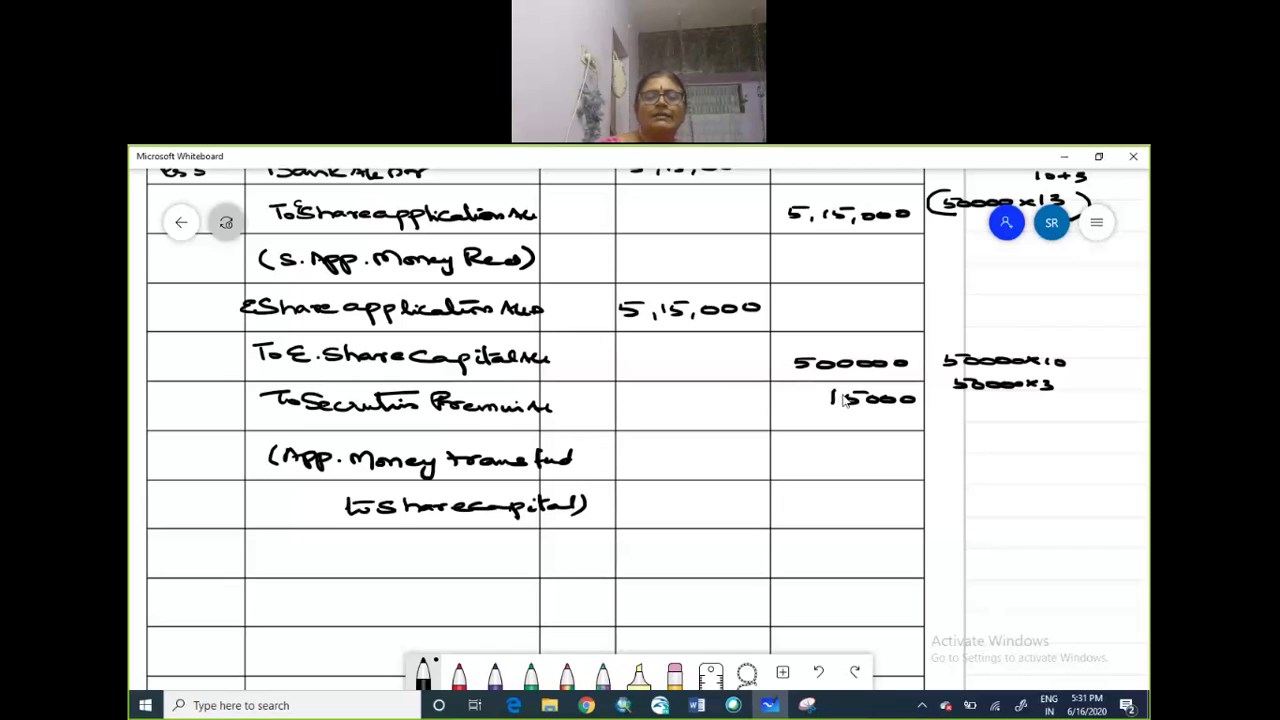
pyautogui.moveTo(576, 570); pyautogui.dragTo(640, 576)
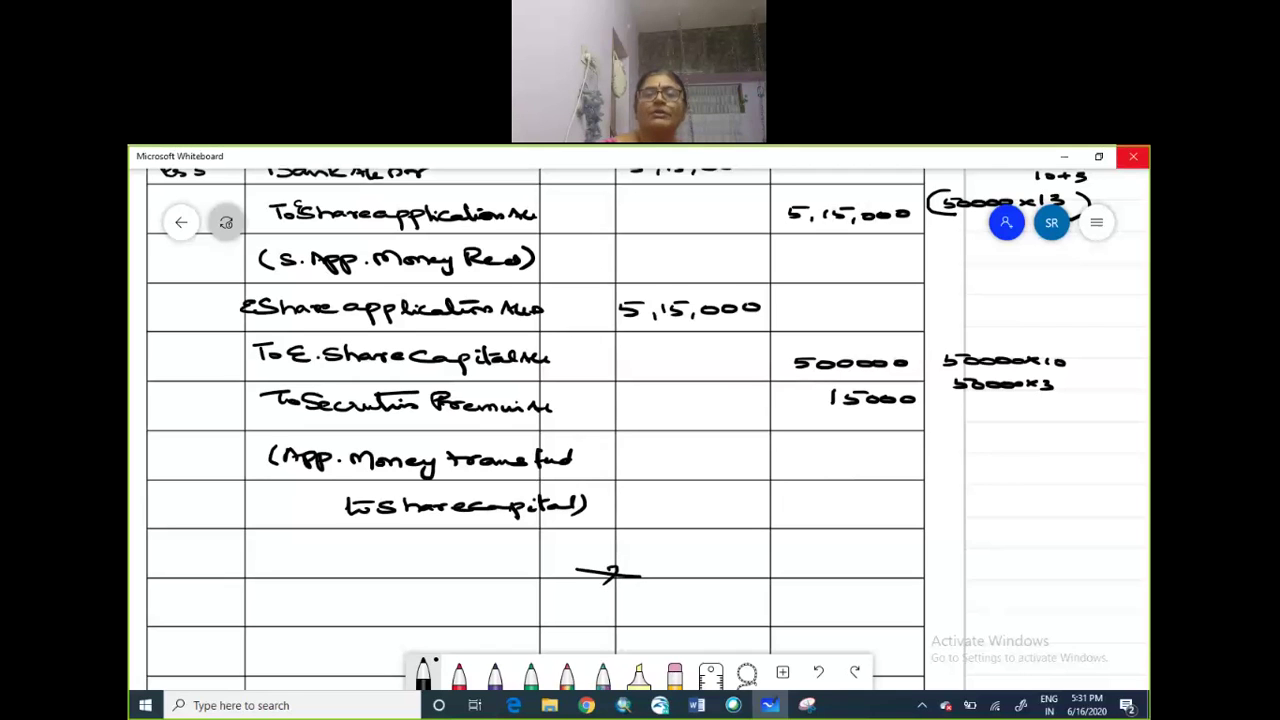